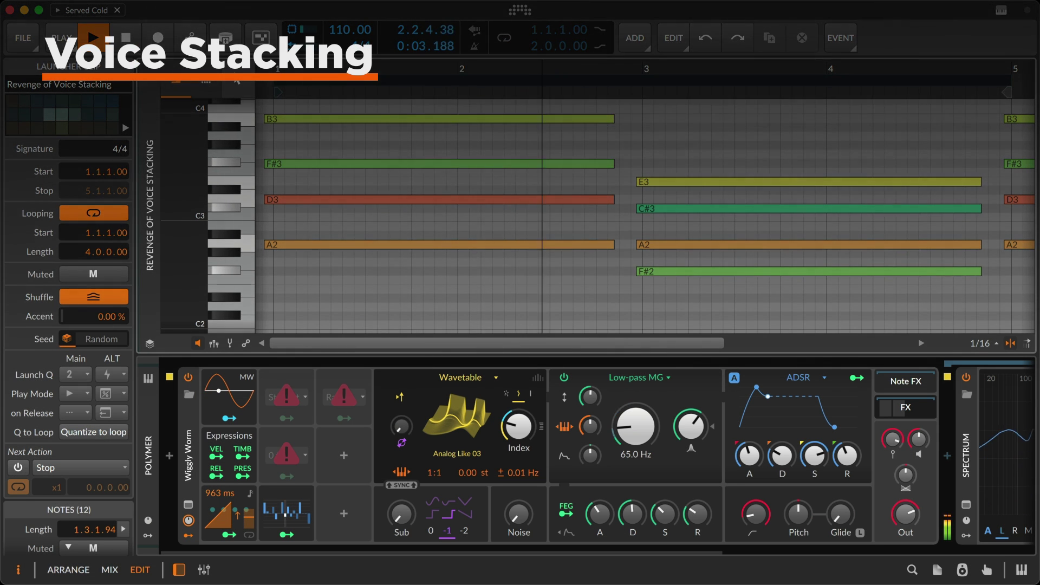
Switch to the arrangement view with the clip launcher and the POLYMER track using Alt+1
{"action": "key", "text": "alt+1"}
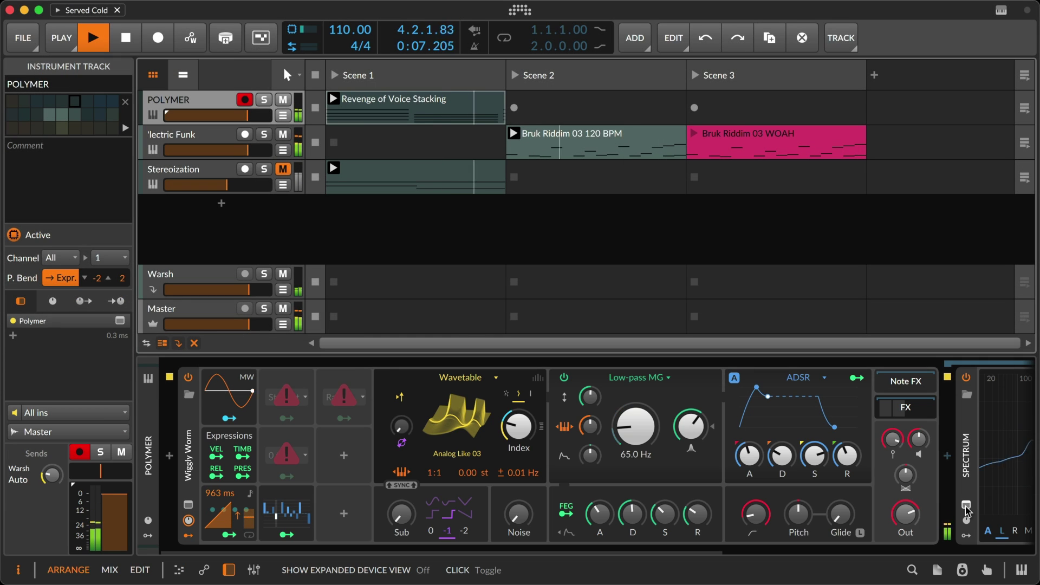
Expand the spectrum analyser, show Polymer in the Inspector, and set Voice Stacking to 6
{"action": "left_click", "coordinate": [966, 506]}
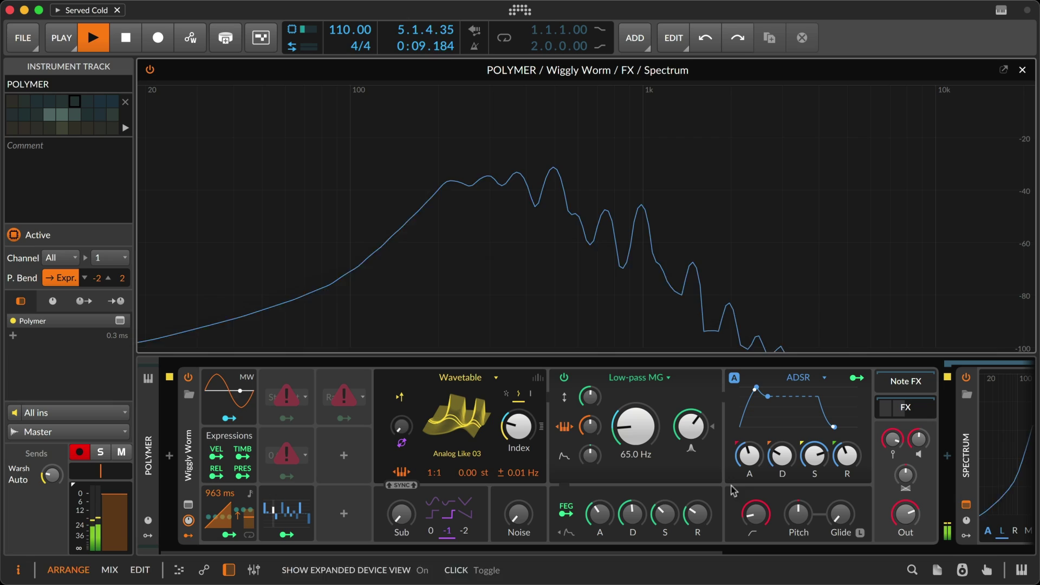
{"action": "left_click", "coordinate": [237, 460]}
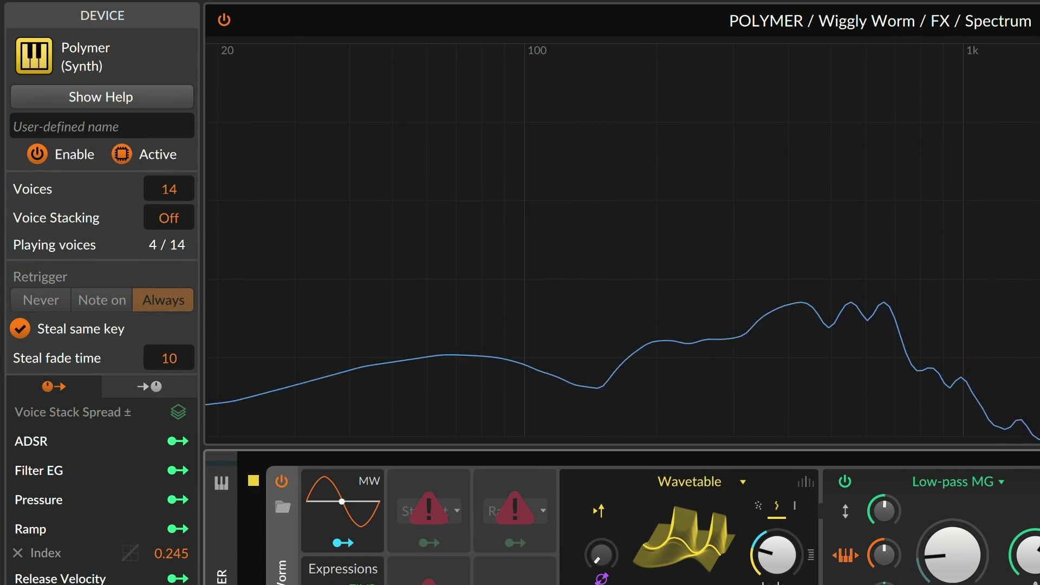
{"action": "left_click_drag", "start_coordinate": [169, 217], "coordinate": [168, 206]}
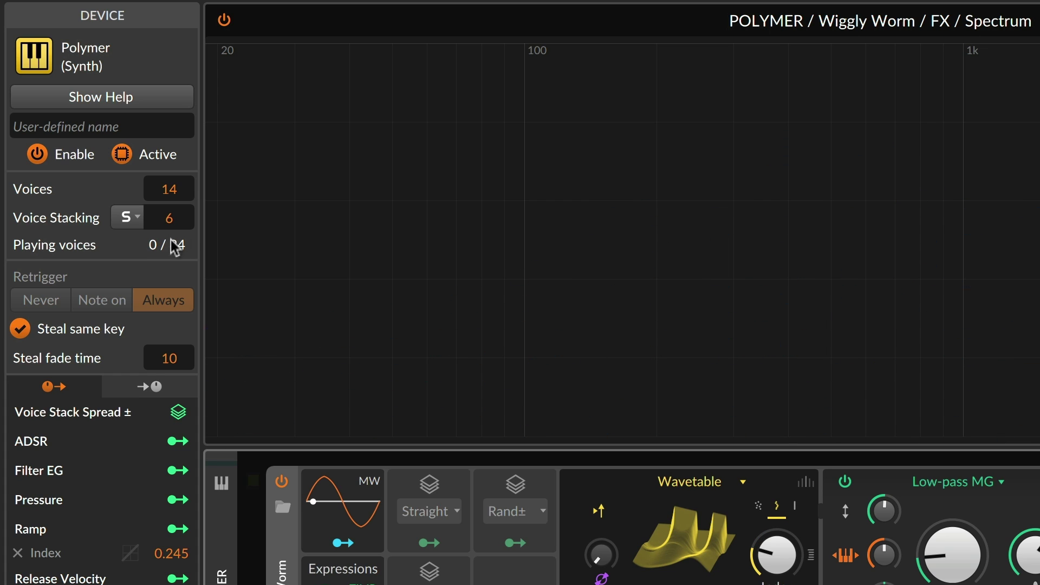
Map Voice Stack Spread to the wavetable Index, envelope Attack and Release
{"action": "left_click", "coordinate": [179, 413]}
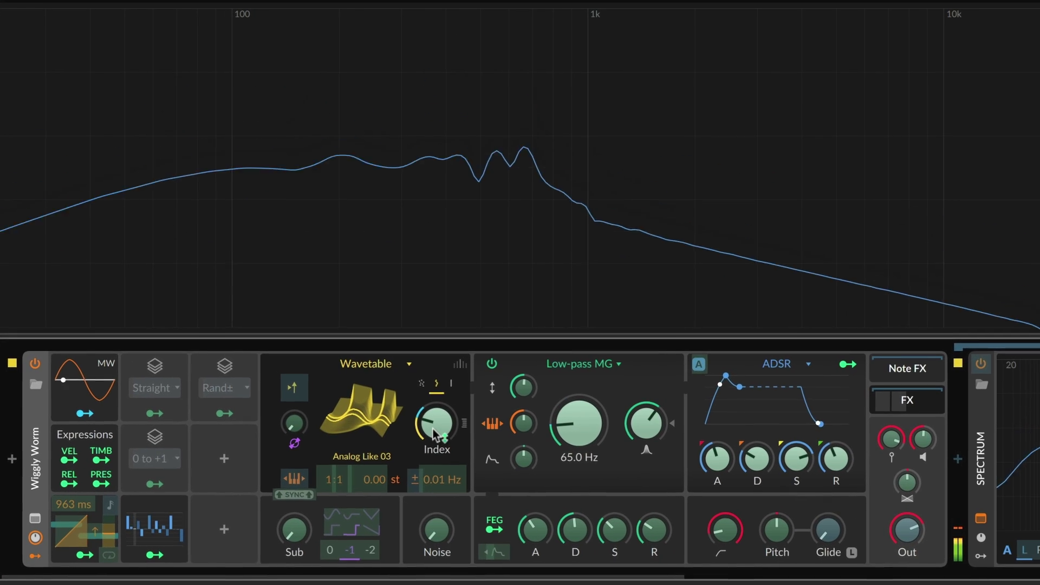
{"action": "left_click_drag", "start_coordinate": [619, 493], "coordinate": [619, 486]}
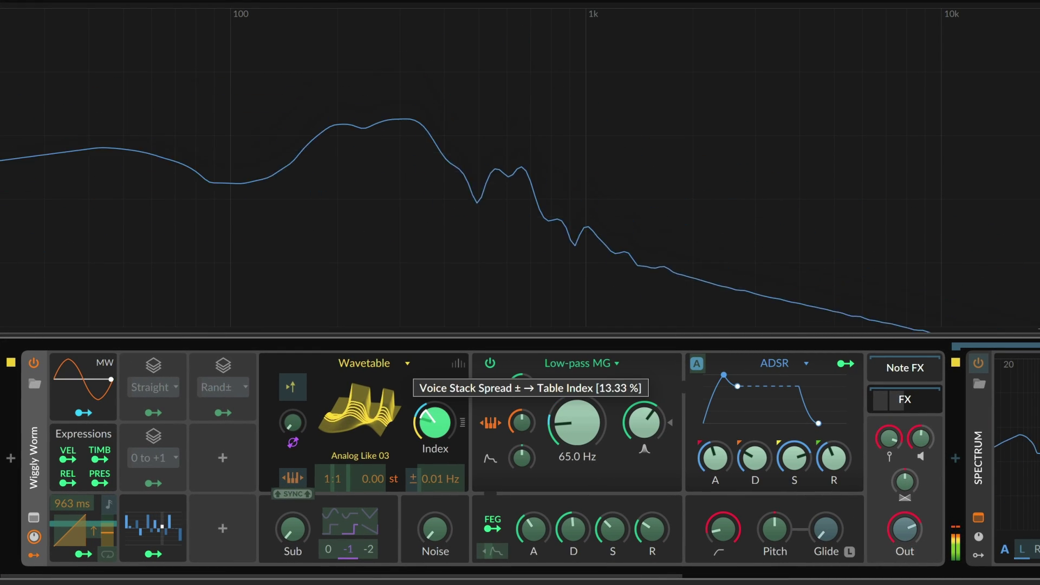
{"action": "left_click_drag", "start_coordinate": [435, 422], "coordinate": [435, 413]}
{"action": "left_click_drag", "start_coordinate": [715, 457], "coordinate": [715, 437]}
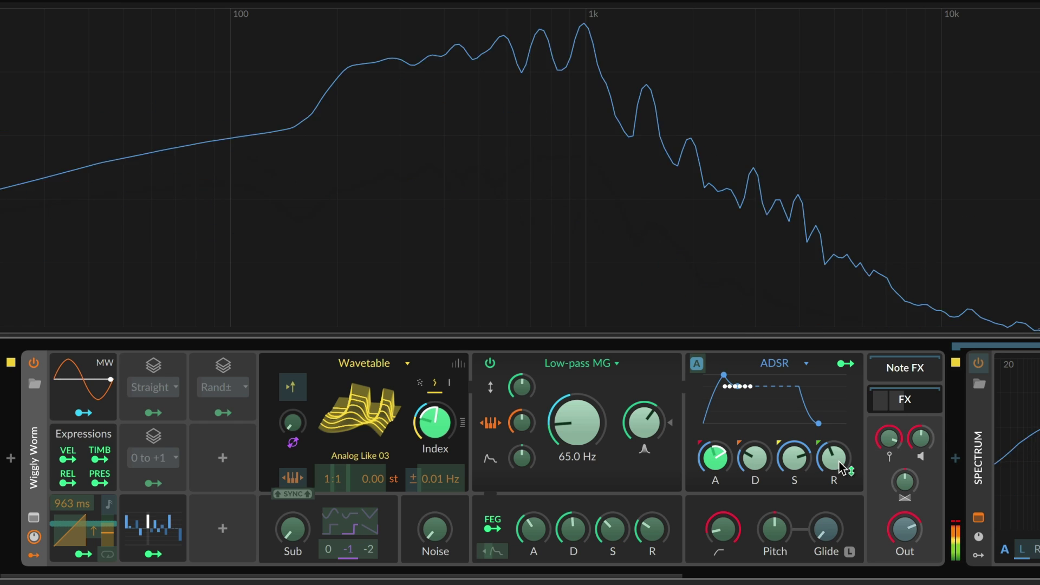
{"action": "left_click_drag", "start_coordinate": [841, 467], "coordinate": [841, 456]}
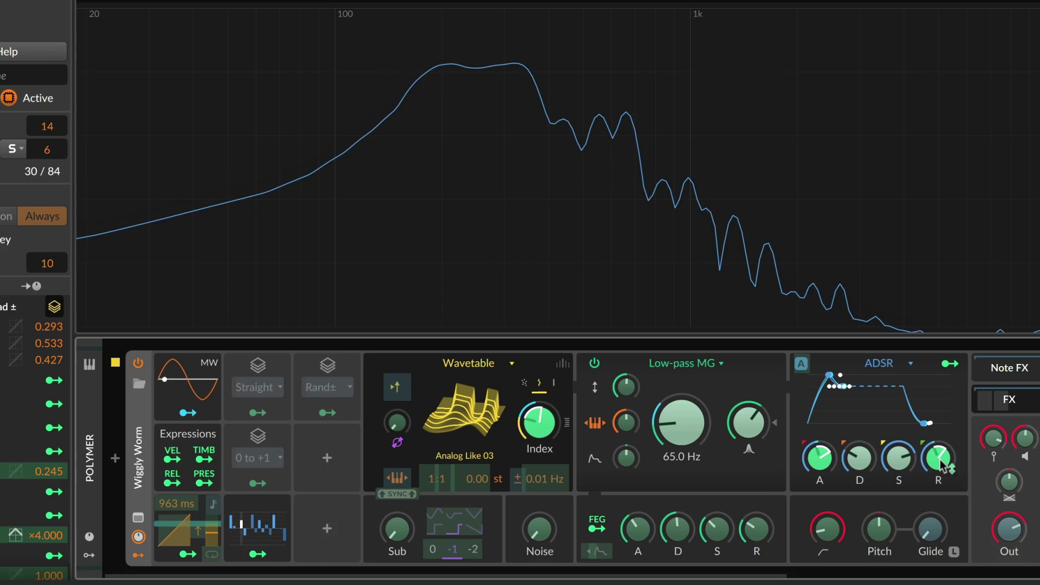
{"action": "left_click", "coordinate": [282, 434]}
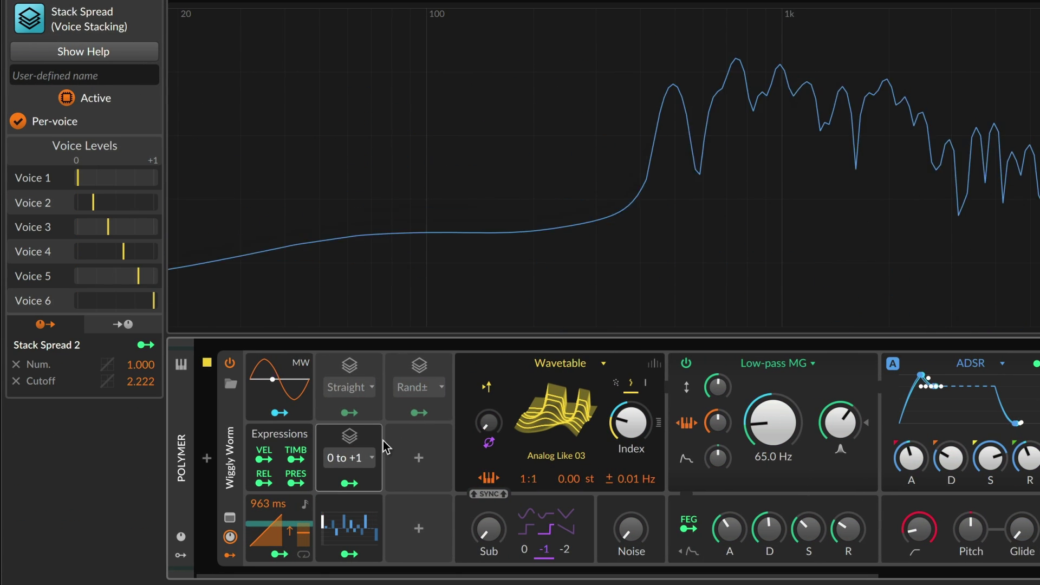
{"action": "left_click", "coordinate": [238, 436]}
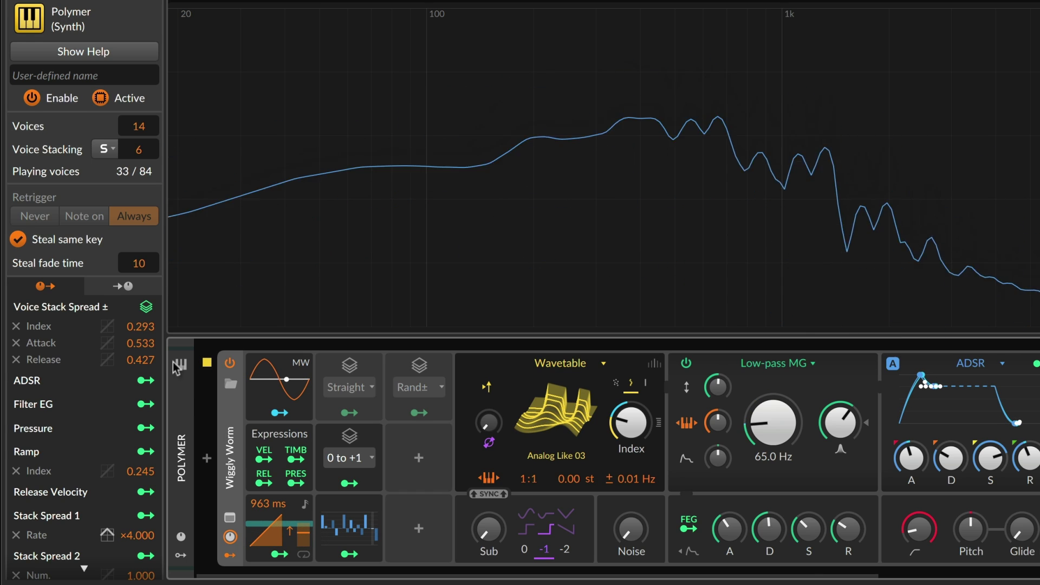
{"action": "left_click", "coordinate": [102, 149]}
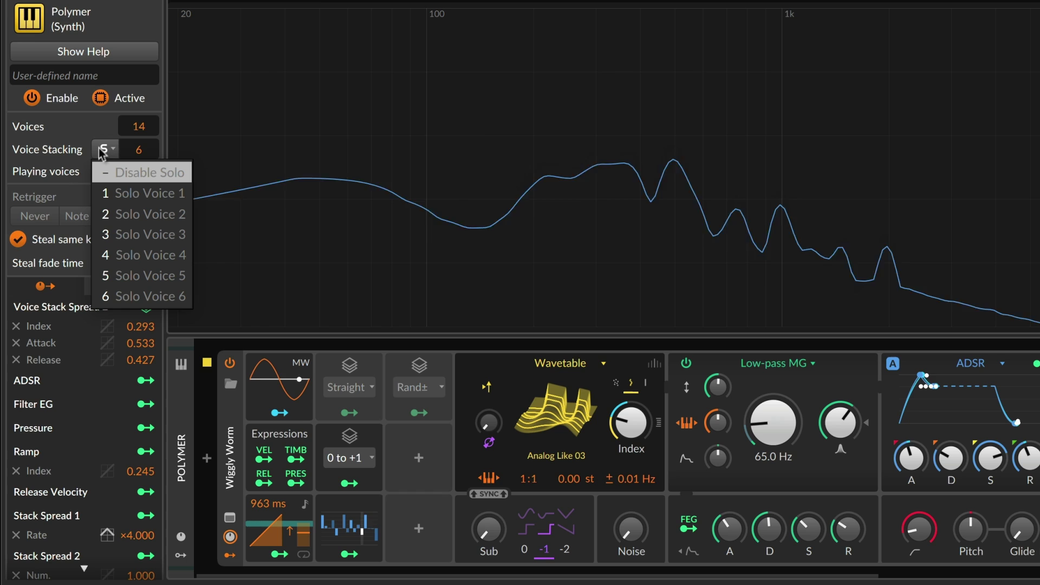
{"action": "left_click", "coordinate": [117, 259]}
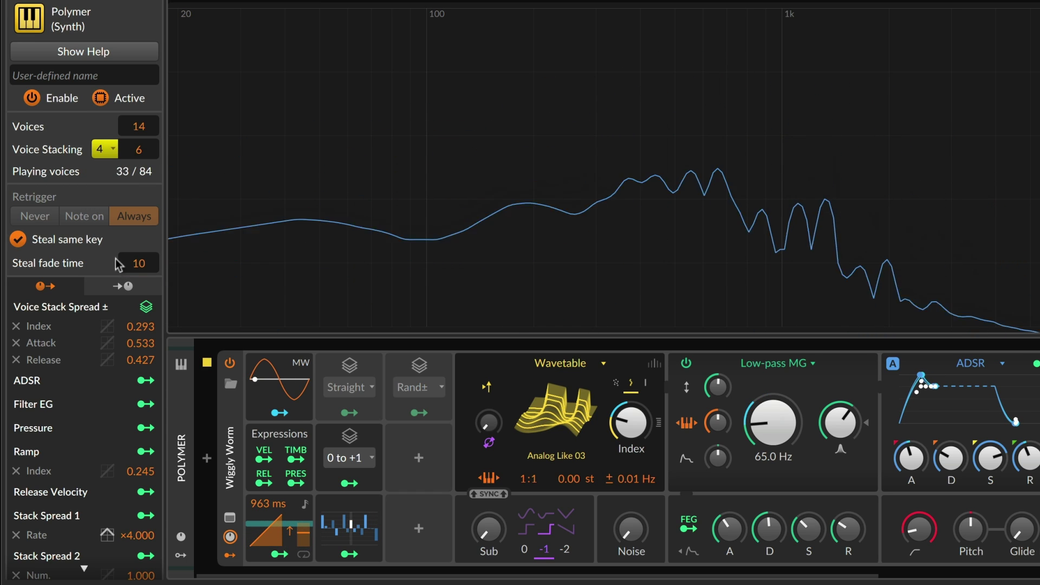
{"action": "left_click", "coordinate": [106, 152]}
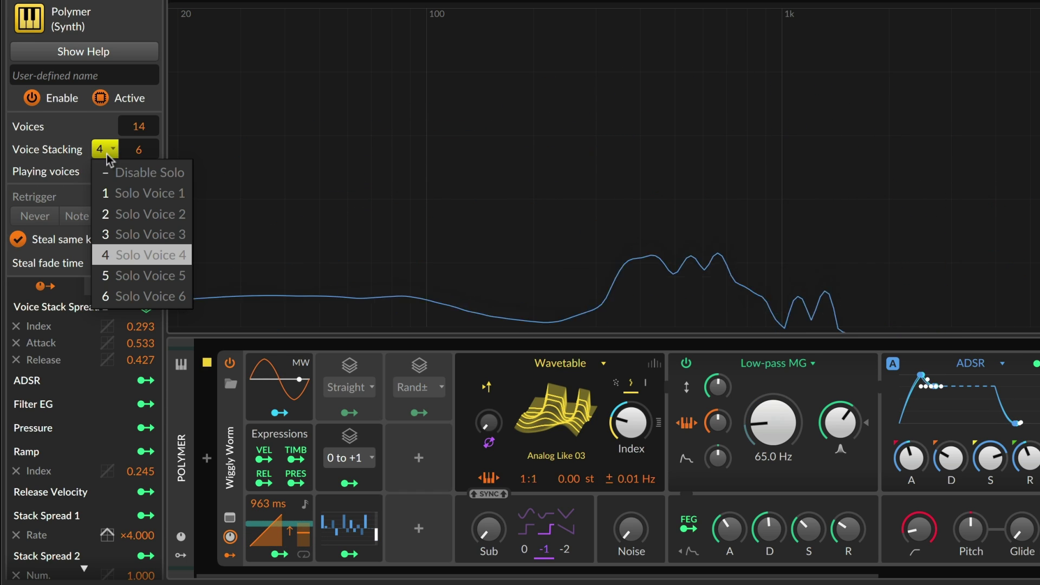
{"action": "left_click", "coordinate": [117, 192]}
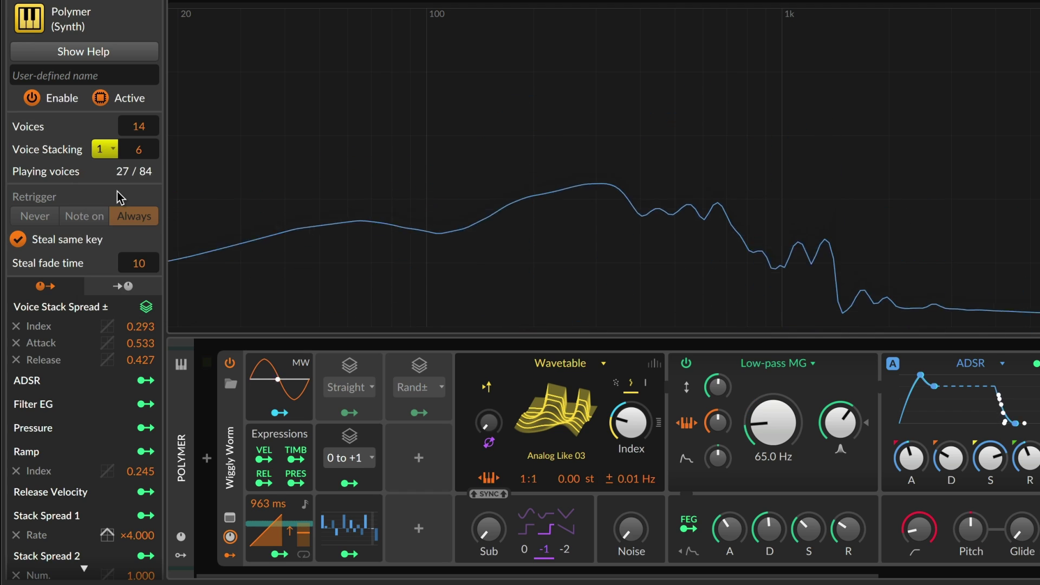
{"action": "left_click", "coordinate": [108, 151]}
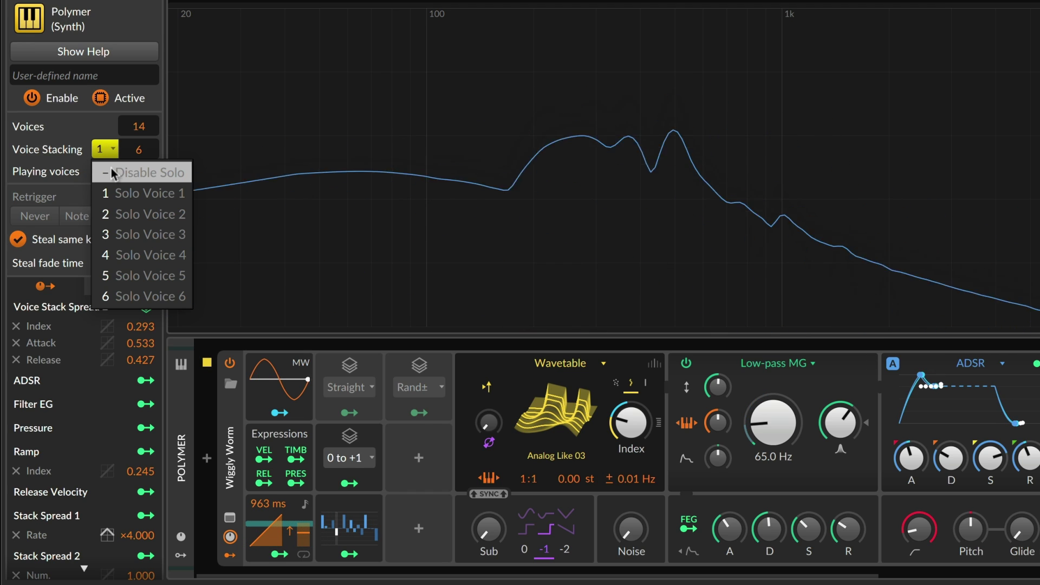
{"action": "left_click", "coordinate": [111, 173]}
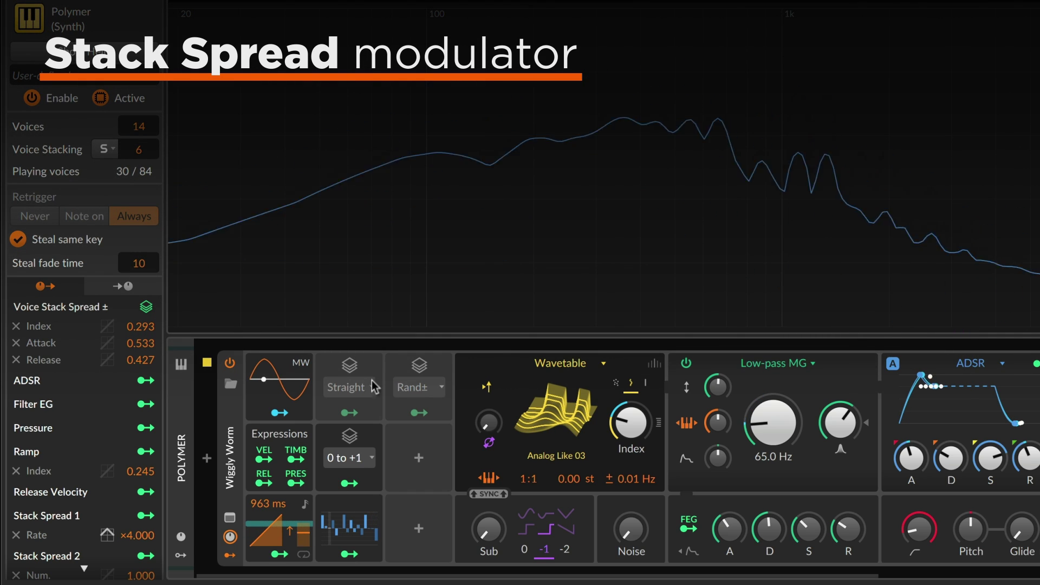
Set Stack Spread 2 to Value mode and start adding a modulator in the empty slot
{"action": "left_click", "coordinate": [366, 458]}
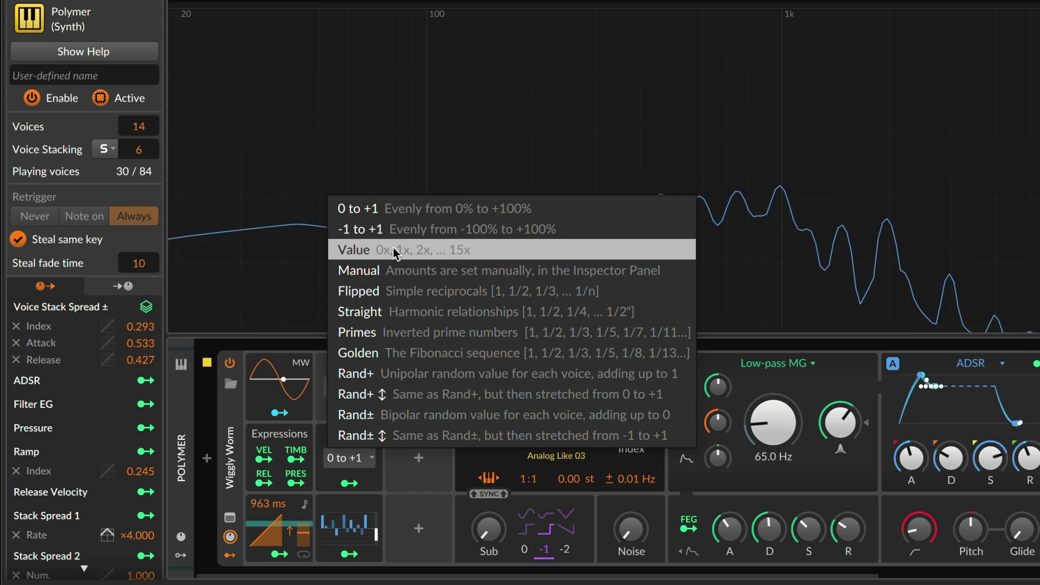
{"action": "left_click", "coordinate": [394, 248]}
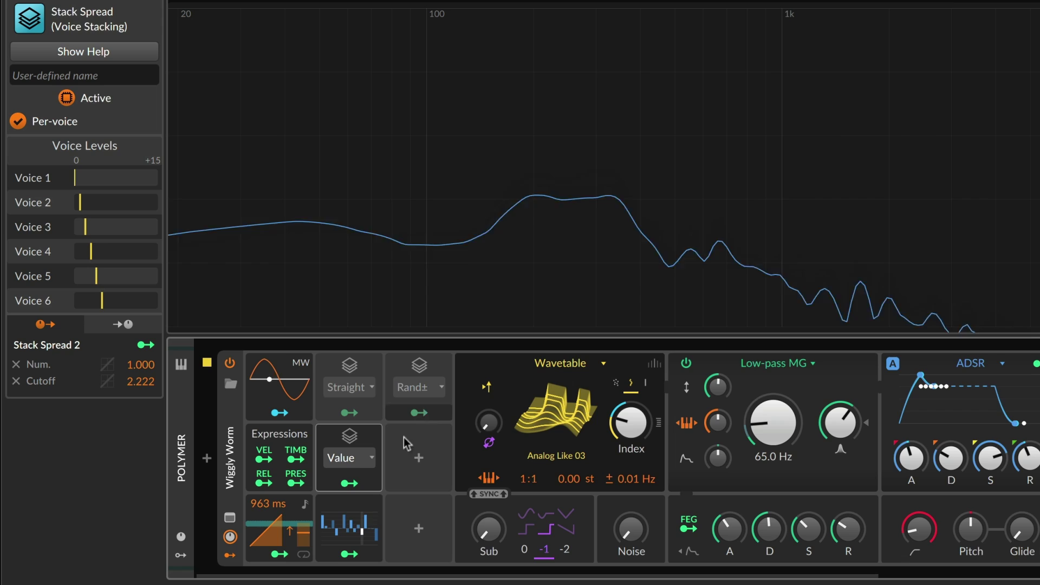
{"action": "left_click", "coordinate": [418, 457]}
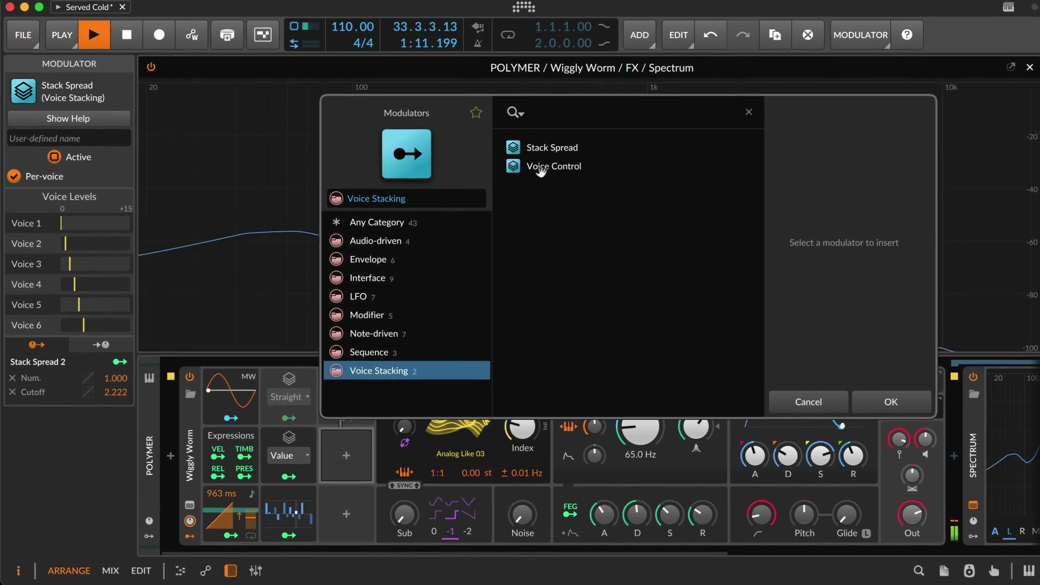
Add Stack Spread 4 in Golden mode modulating Phase Modulation Amount by about +0.72
{"action": "left_click", "coordinate": [575, 134]}
{"action": "left_click", "coordinate": [930, 400]}
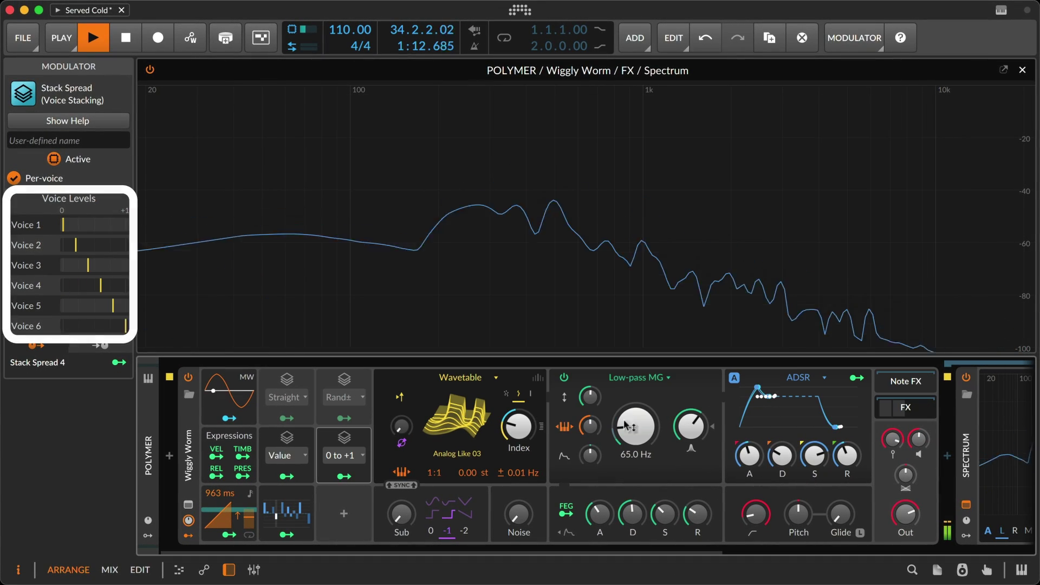
{"action": "left_click", "coordinate": [344, 455]}
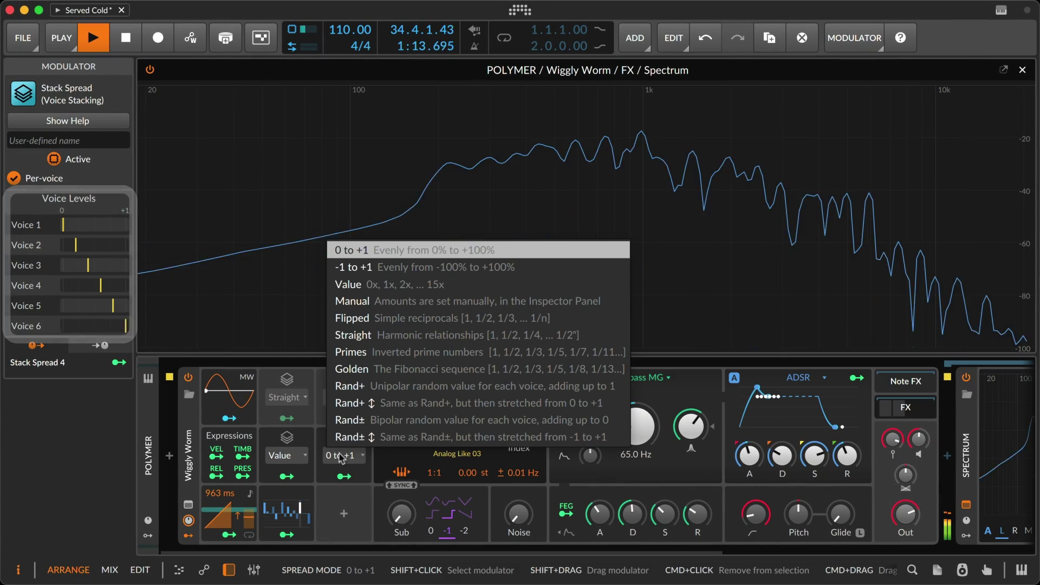
{"action": "left_click", "coordinate": [388, 363]}
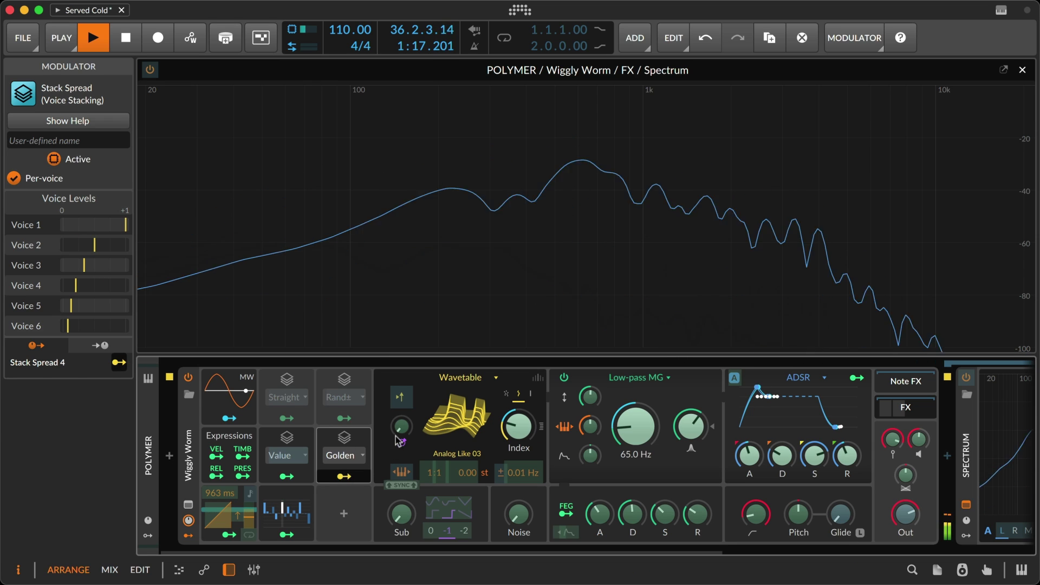
{"action": "left_click_drag", "start_coordinate": [401, 426], "coordinate": [400, 386]}
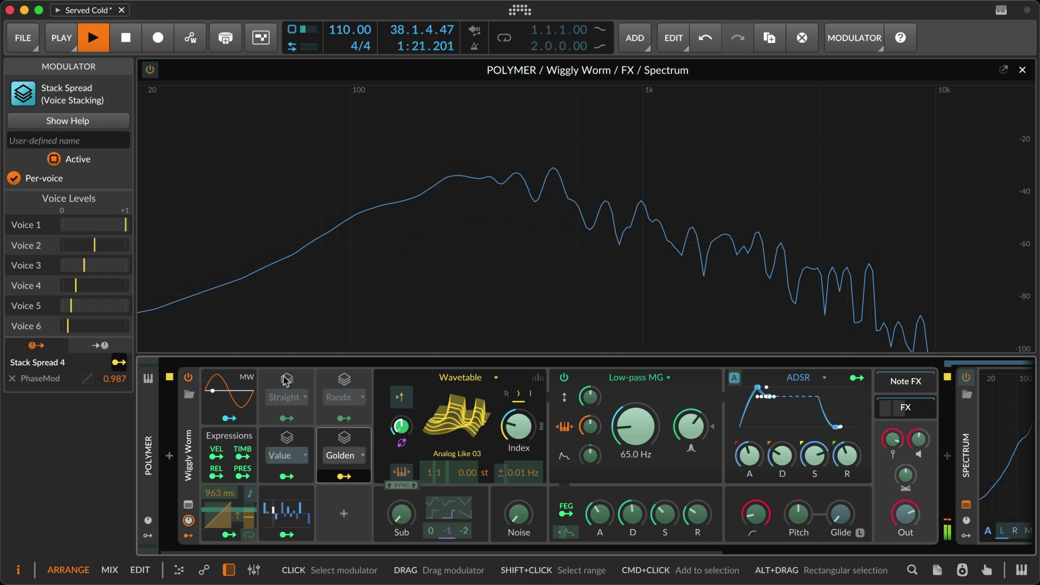
Review the Straight spread and Steps modulators, collapse the step editor, then select Rand± spread
{"action": "left_click", "coordinate": [286, 414]}
{"action": "left_click", "coordinate": [286, 512]}
{"action": "left_click", "coordinate": [298, 387]}
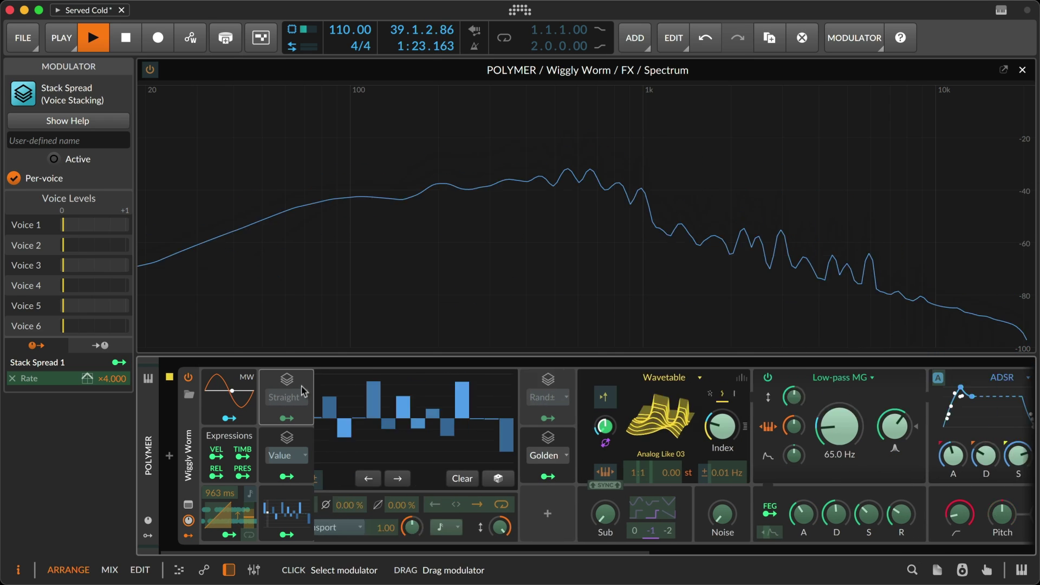
{"action": "left_click", "coordinate": [303, 491]}
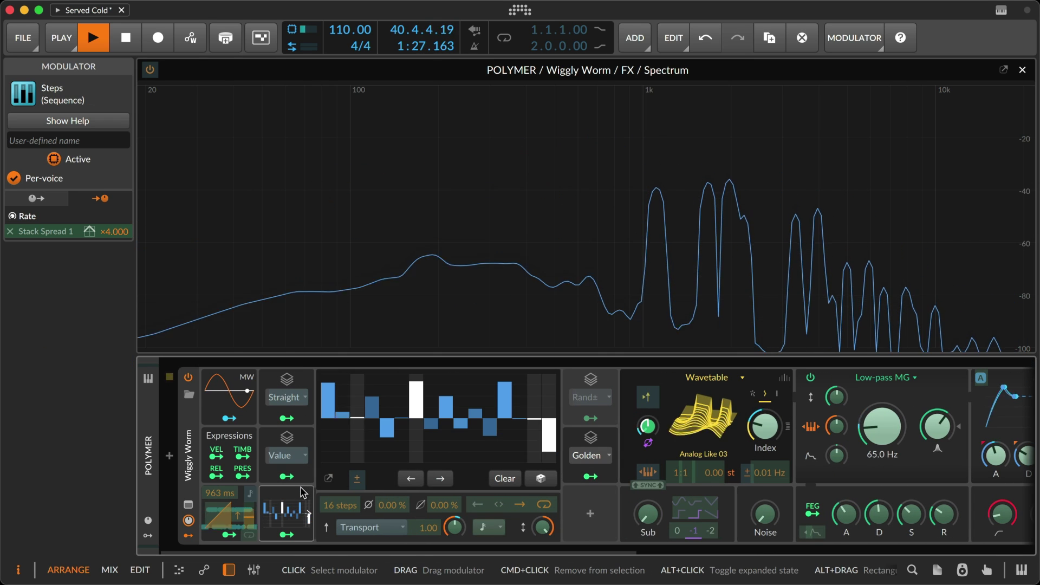
{"action": "left_click", "coordinate": [303, 491]}
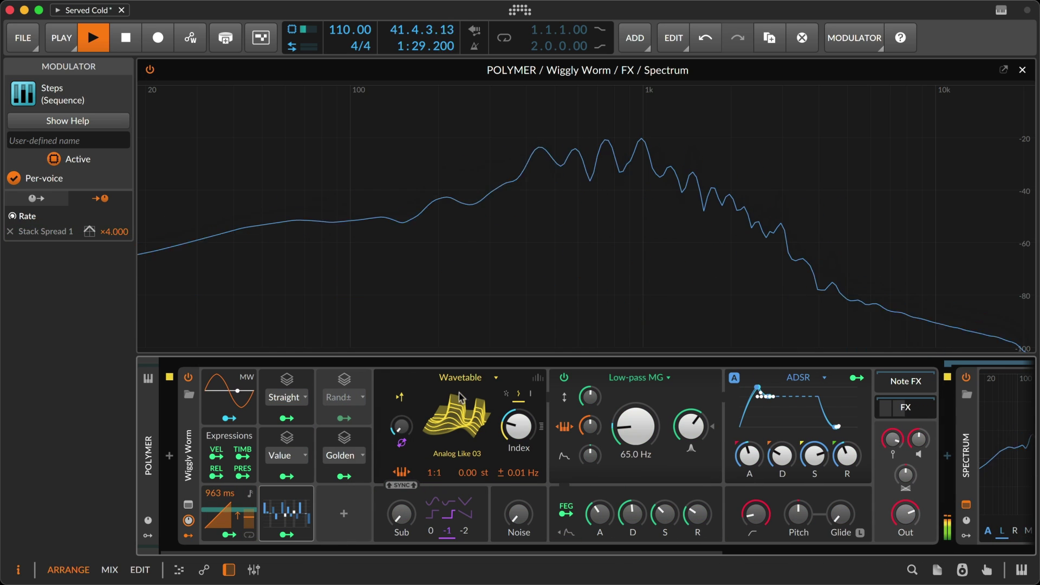
{"action": "left_click", "coordinate": [349, 393]}
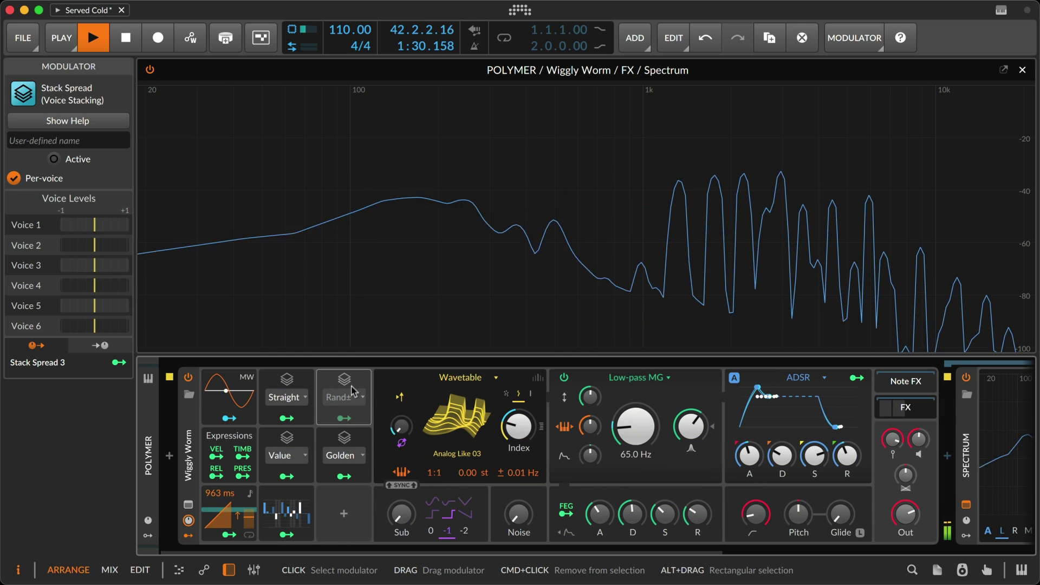
Route Stack Spread 3 to Pan by 0.818 in Rand± ↕ mode, then browse Voice Stacking modulators
{"action": "left_click", "coordinate": [350, 419]}
{"action": "left_click_drag", "start_coordinate": [906, 475], "coordinate": [906, 461]}
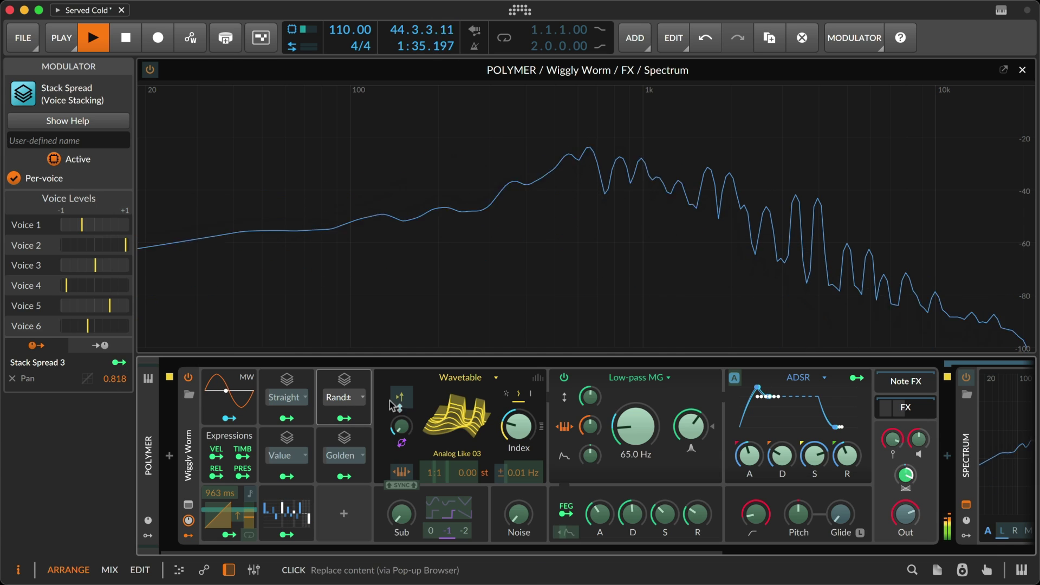
{"action": "left_click", "coordinate": [355, 399]}
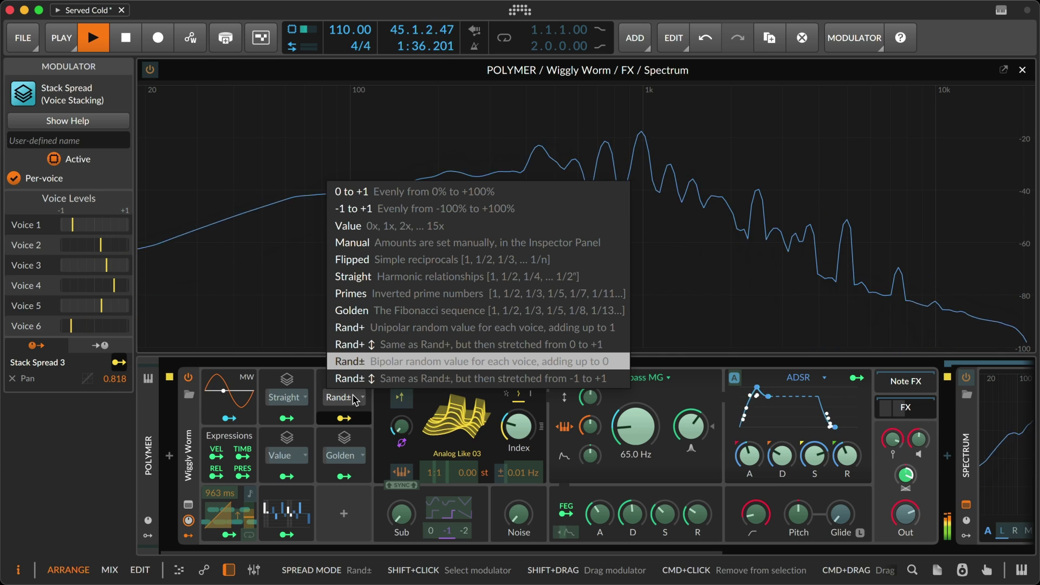
{"action": "left_click", "coordinate": [527, 379]}
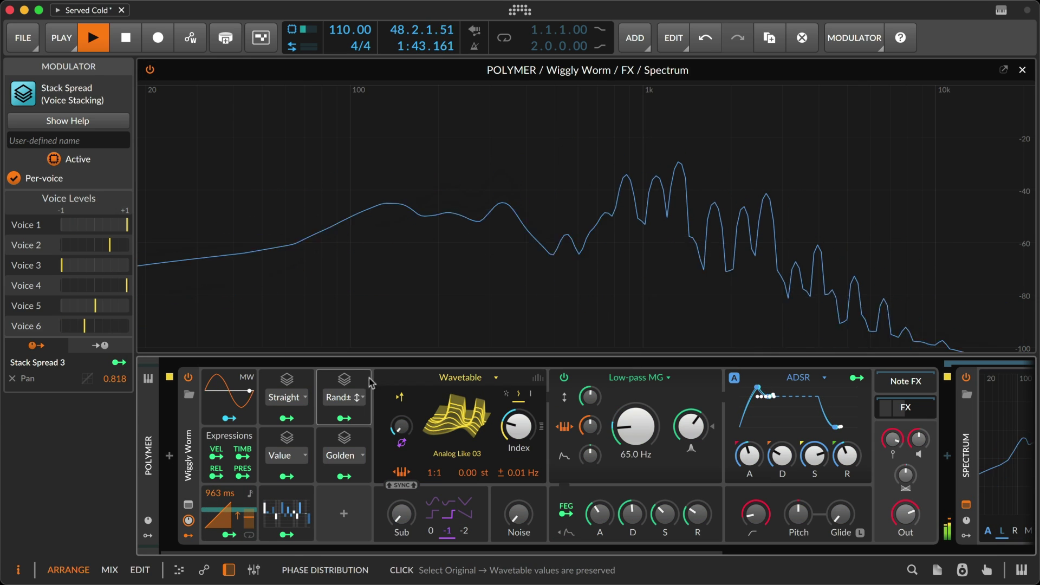
{"action": "left_click", "coordinate": [349, 526]}
{"action": "left_click", "coordinate": [368, 429]}
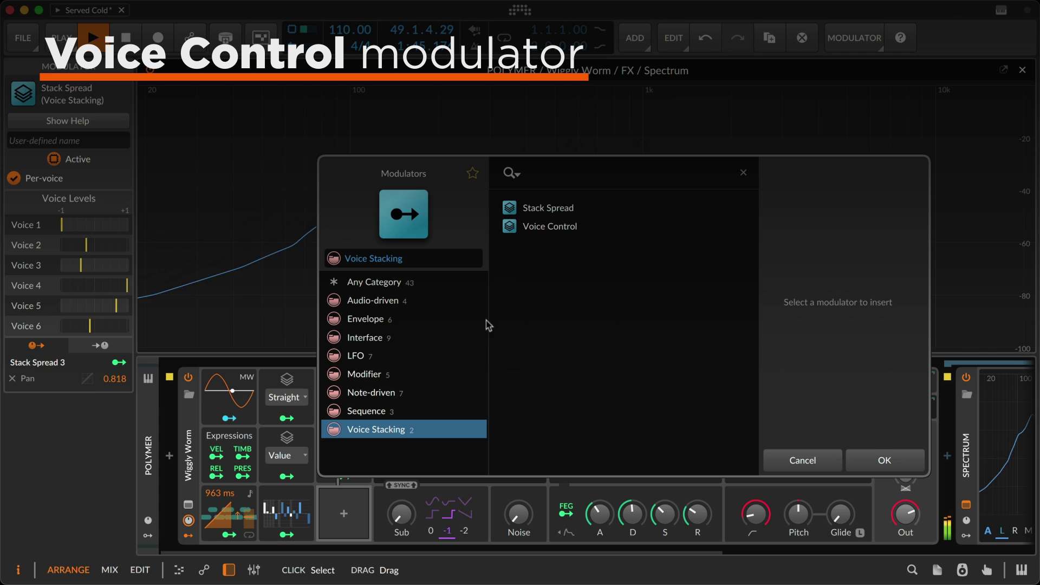
Add Voice Control, route Stack Voice 6 to the 1:1 ratio denominator, and raise Bite's phase modulation
{"action": "left_click", "coordinate": [557, 227]}
{"action": "left_click", "coordinate": [861, 459]}
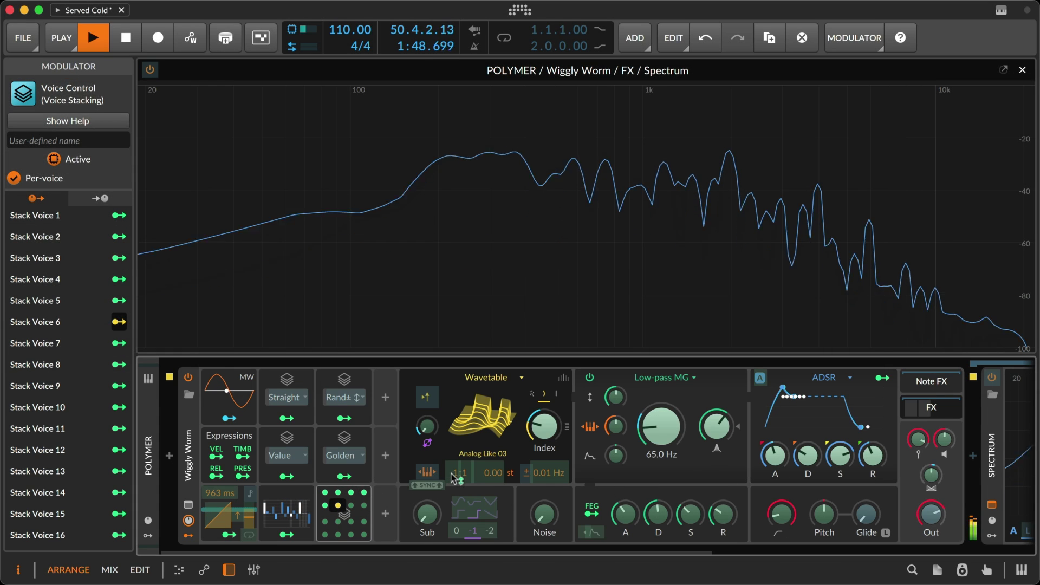
{"action": "left_click_drag", "start_coordinate": [118, 322], "coordinate": [462, 488]}
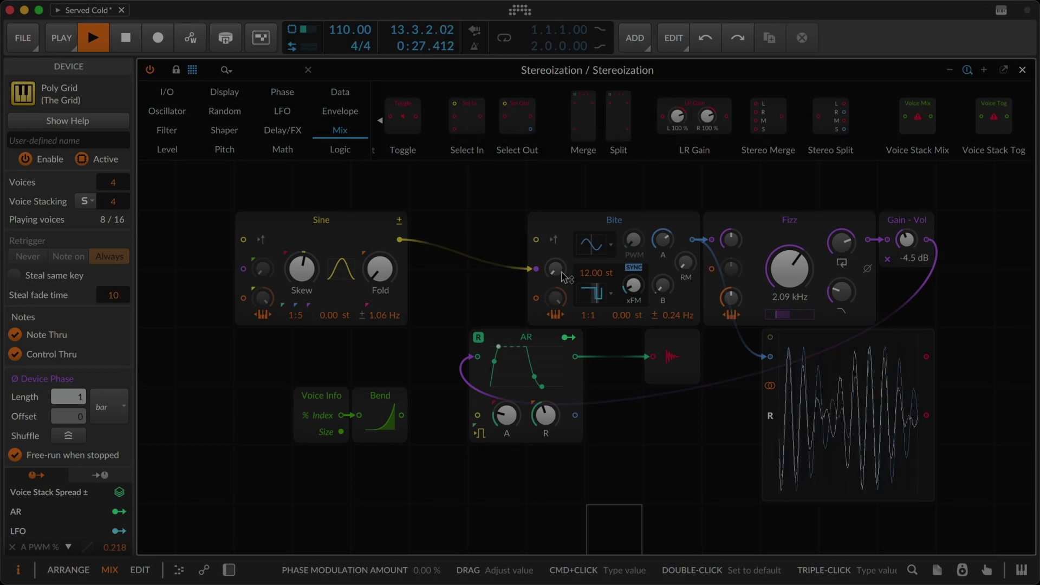
{"action": "left_click_drag", "start_coordinate": [563, 273], "coordinate": [562, 273]}
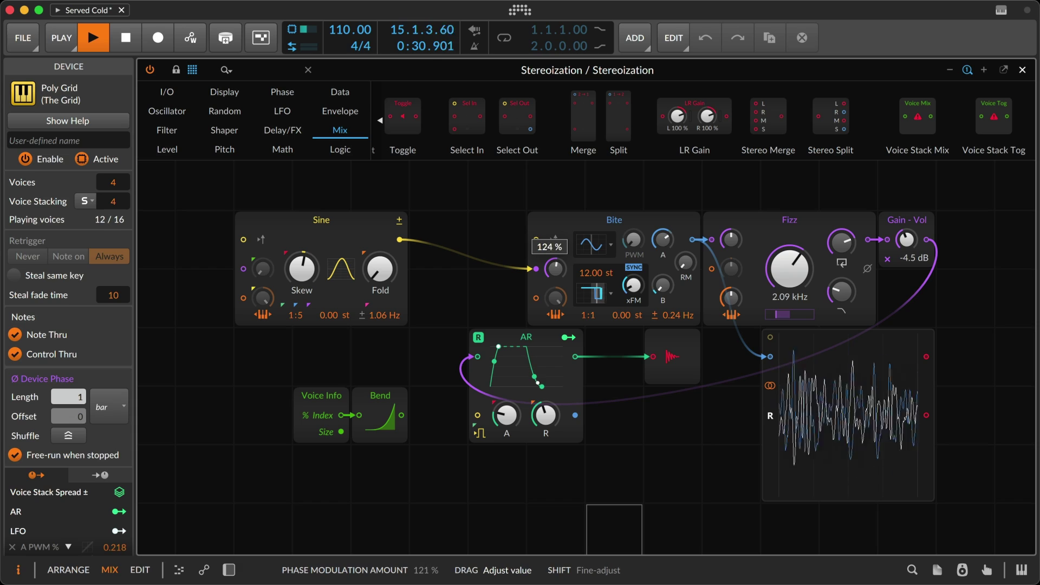
Push Bite's phase modulation above 100% and insert a Voice Stack Tog between Sine and Bite
{"action": "left_click_drag", "start_coordinate": [562, 274], "coordinate": [562, 274]}
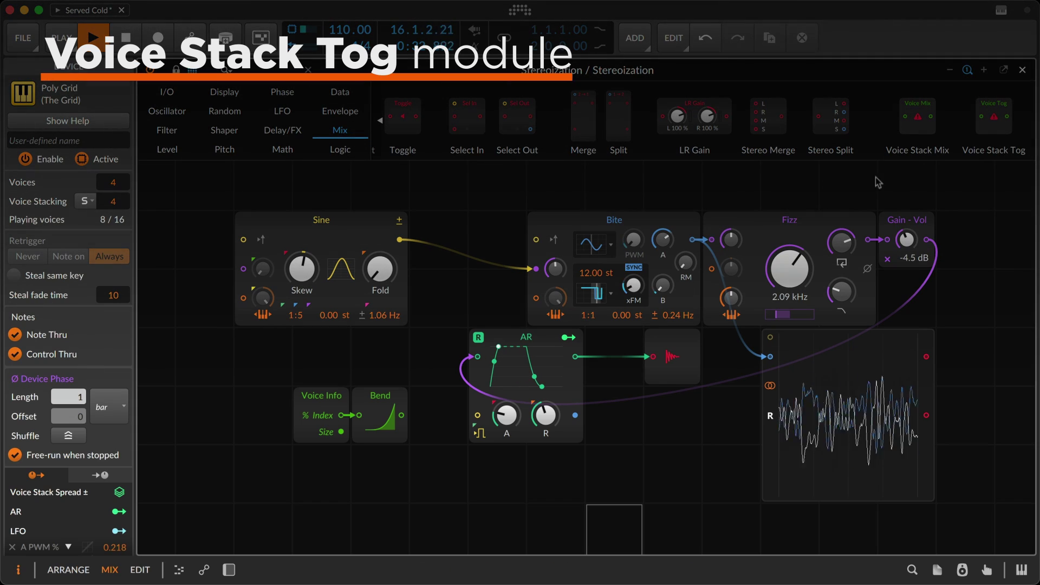
{"action": "left_click_drag", "start_coordinate": [985, 116], "coordinate": [437, 233]}
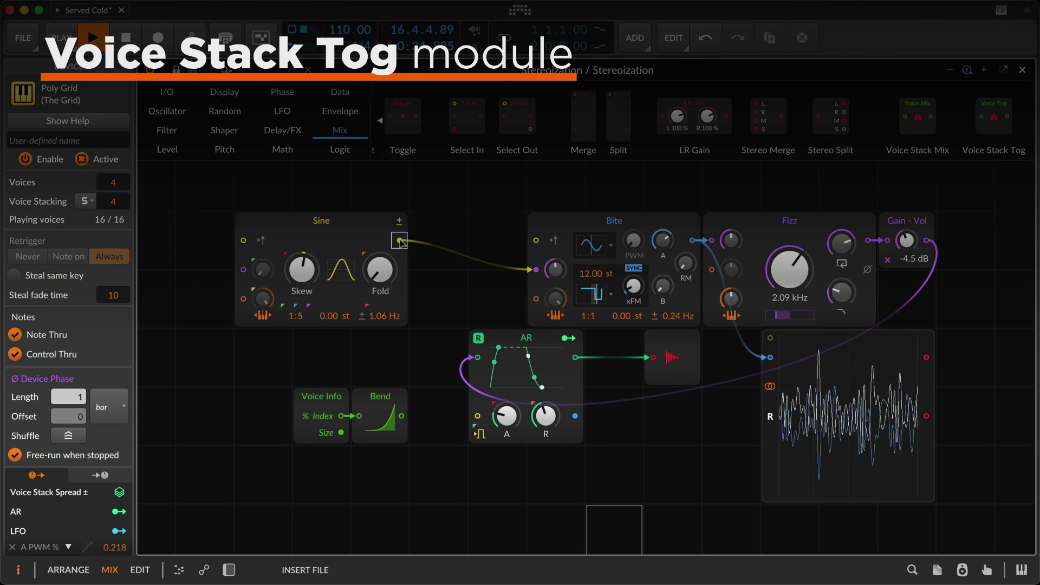
{"action": "left_click", "coordinate": [439, 227]}
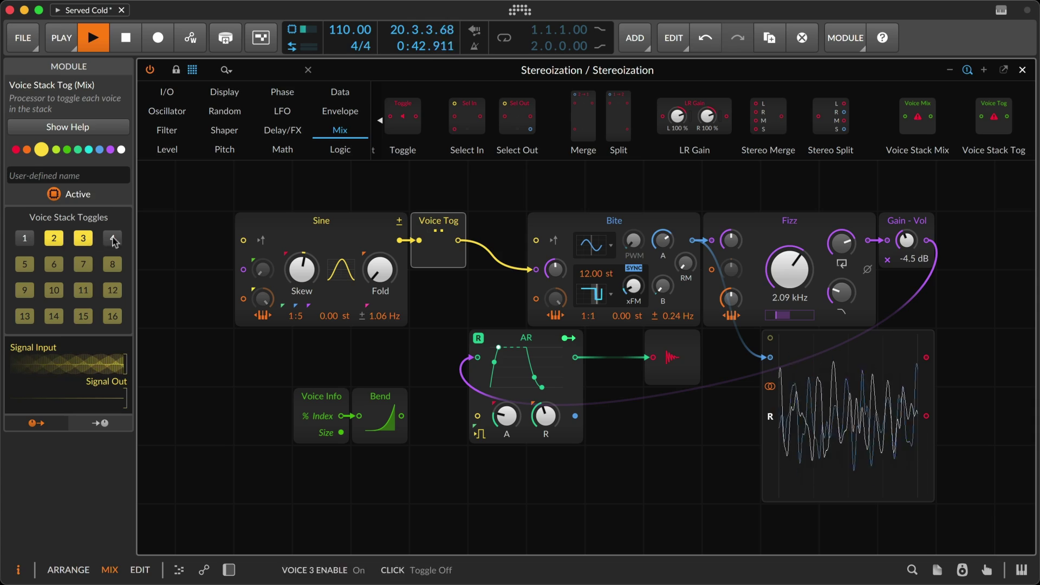
Replace the voice toggle with a Voice Stack Mix and pan voice 2 right to 78.2%
{"action": "right_click", "coordinate": [449, 225]}
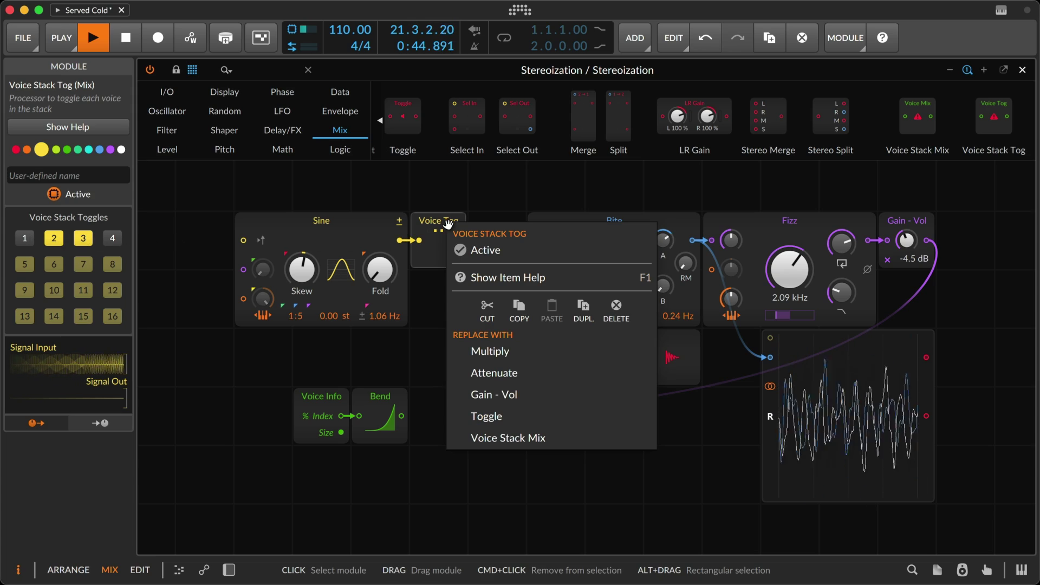
{"action": "left_click", "coordinate": [542, 440]}
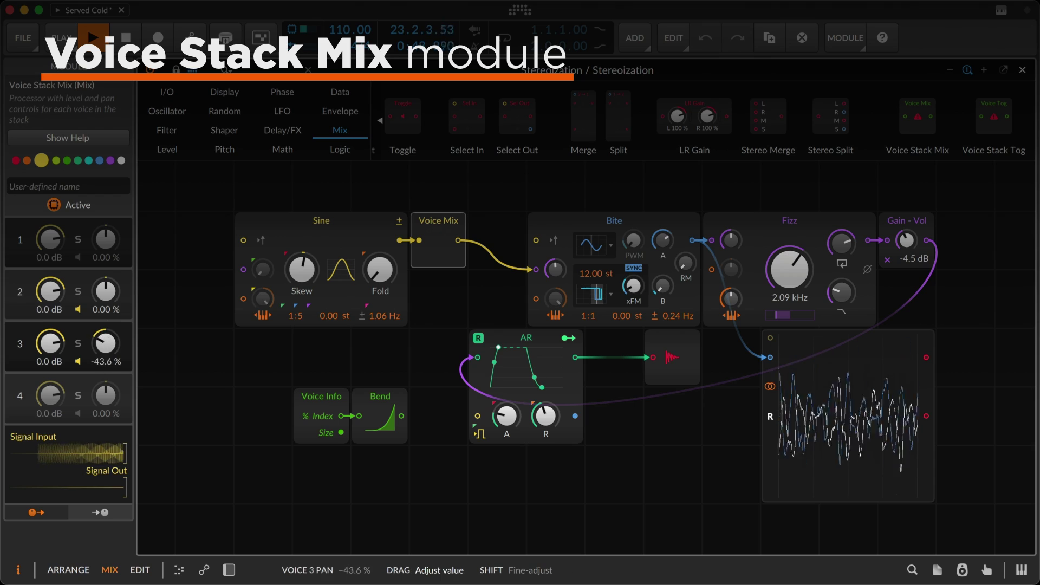
{"action": "left_click_drag", "start_coordinate": [105, 291], "coordinate": [105, 255]}
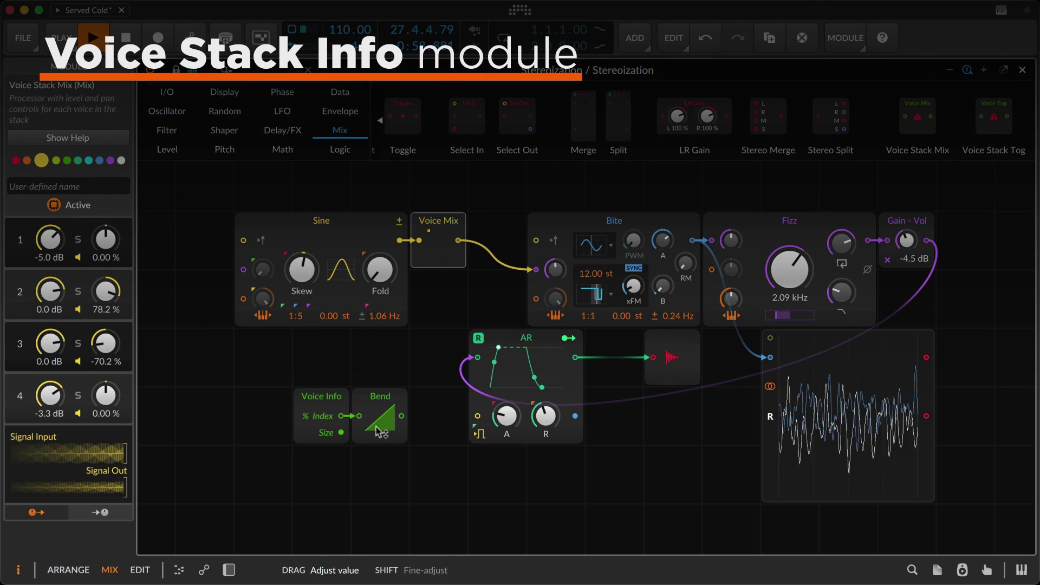
Patch Bend's output into Bite's input through an auto-inserted mixer and reshape the Bend curve
{"action": "left_click_drag", "start_coordinate": [534, 290], "coordinate": [534, 270]}
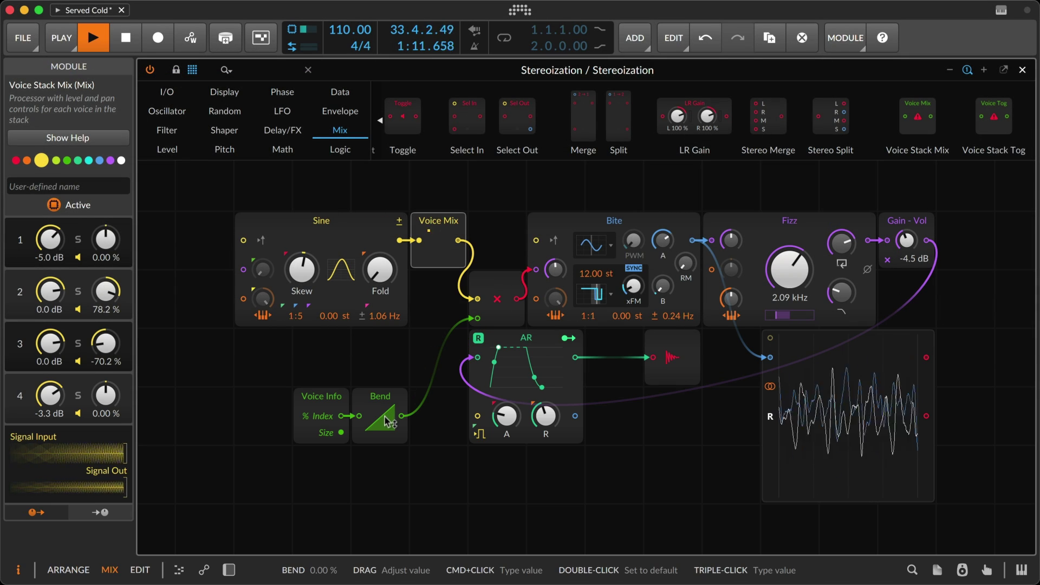
{"action": "left_click_drag", "start_coordinate": [387, 430], "coordinate": [387, 441]}
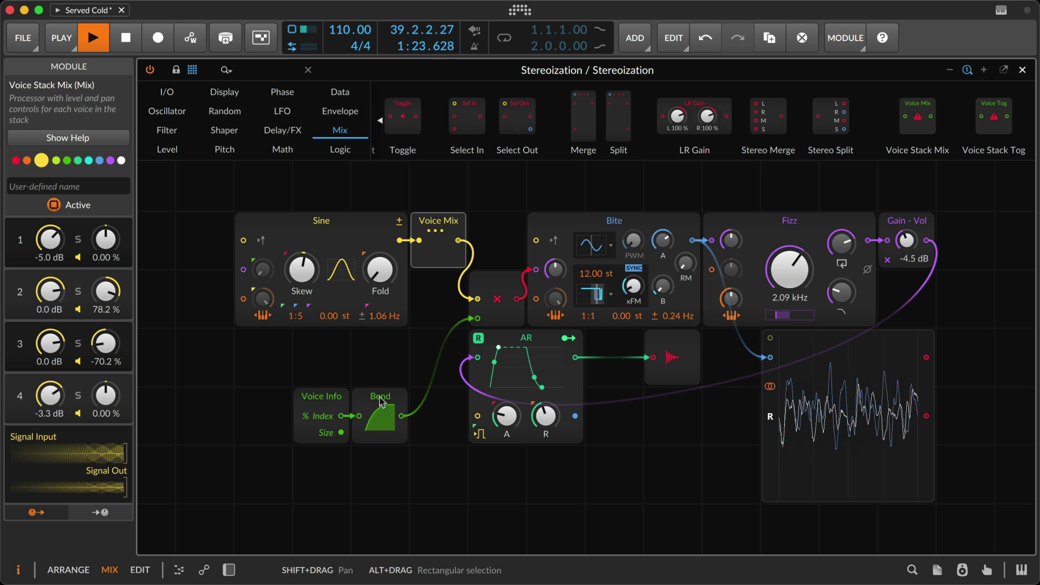
{"action": "left_click_drag", "start_coordinate": [382, 402], "coordinate": [382, 395]}
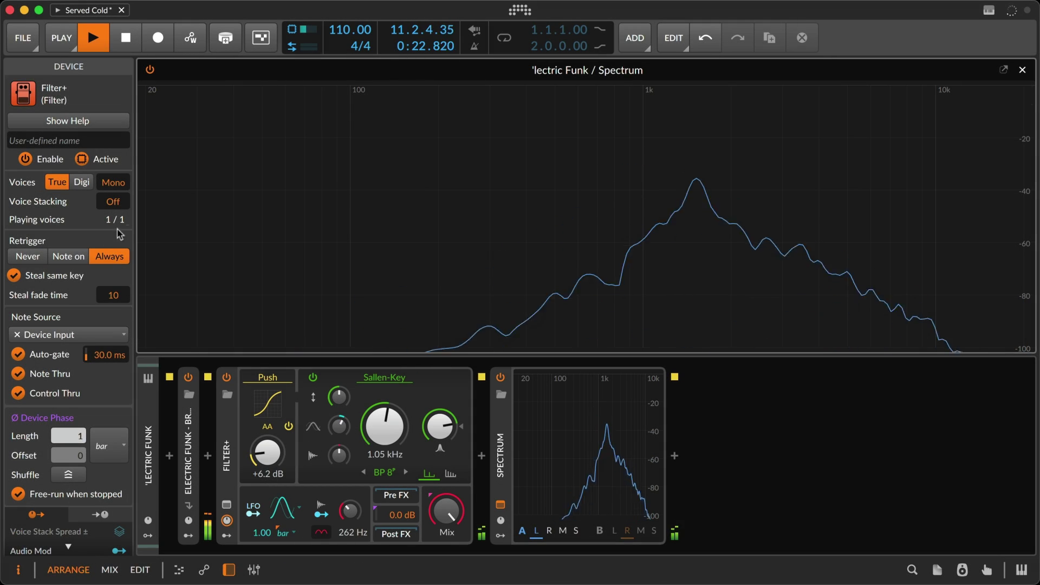
Stack Filter+ to 16 voices, spread cutoff by 48 st, set Push to +15.1 dB, close the spectrum
{"action": "left_click_drag", "start_coordinate": [112, 201], "coordinate": [112, 179]}
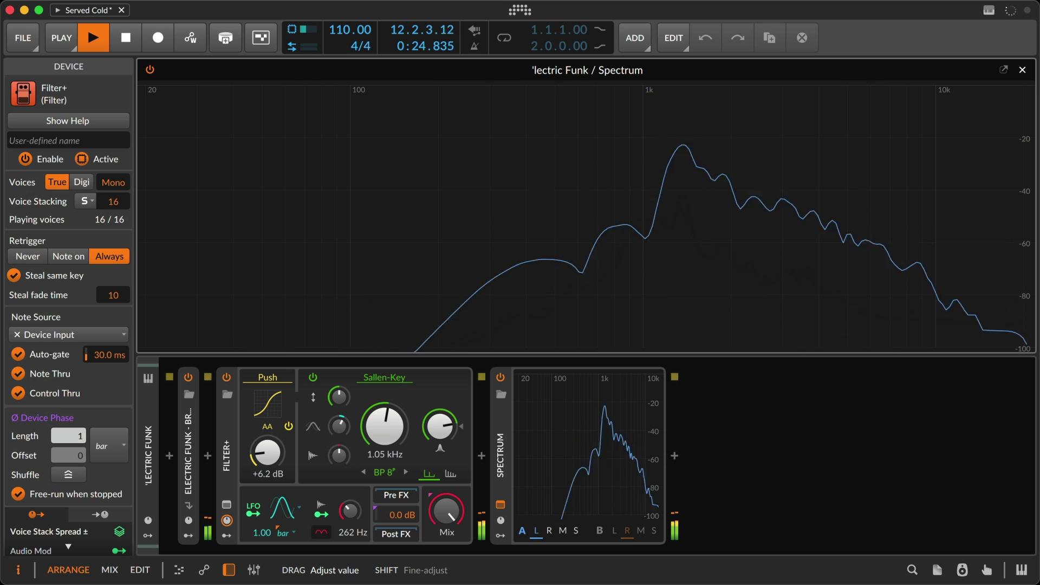
{"action": "left_click", "coordinate": [119, 532]}
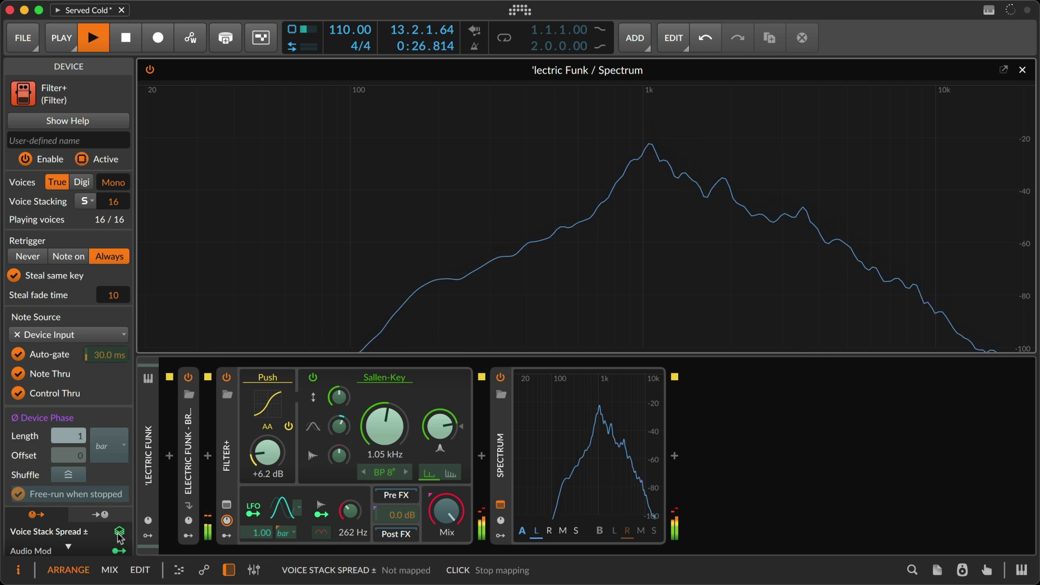
{"action": "left_click_drag", "start_coordinate": [379, 440], "coordinate": [379, 406]}
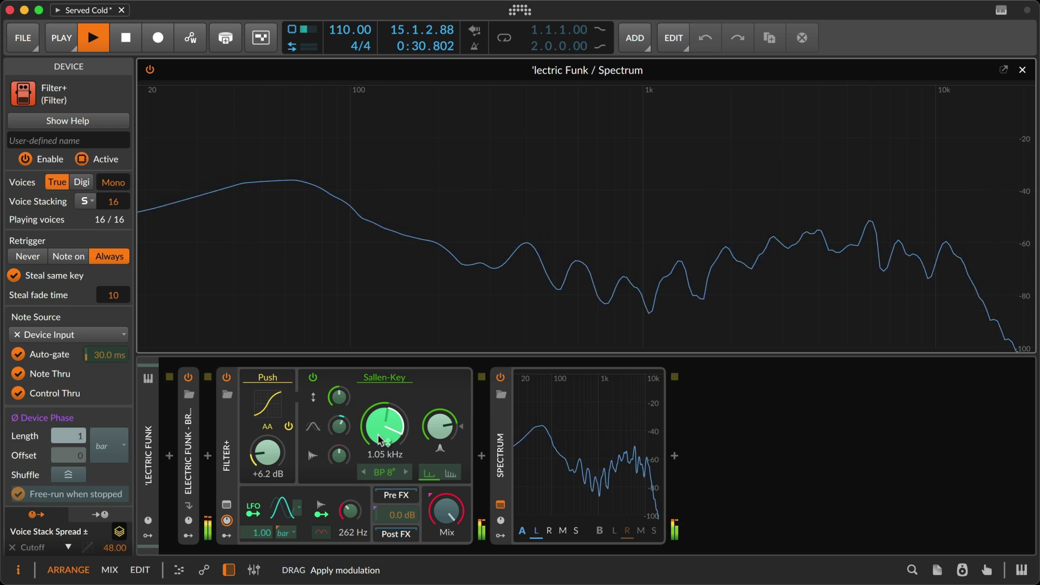
{"action": "left_click_drag", "start_coordinate": [282, 458], "coordinate": [282, 428]}
{"action": "key", "text": "Escape"}
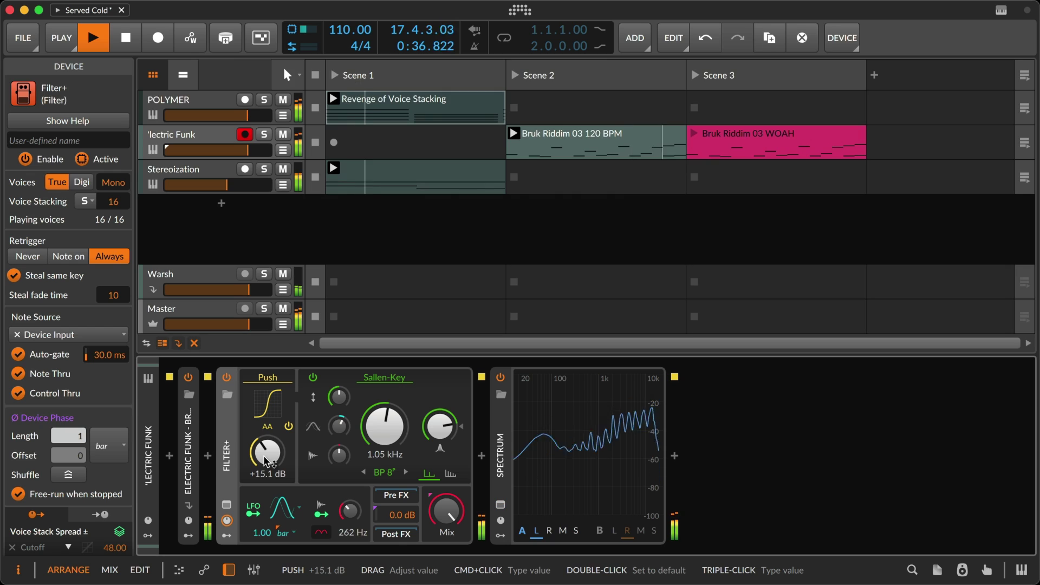